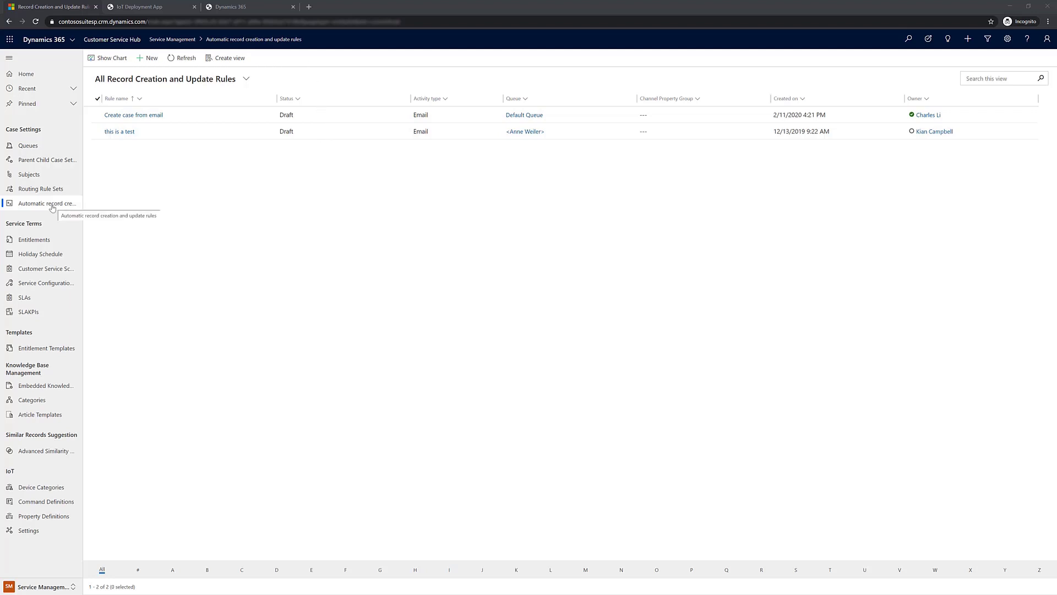
# Step: Open the condition 'Emails with support in the title' of the 'Create case from email' rule, then save it and open its Power Automate flow
pyautogui.click(140, 117)
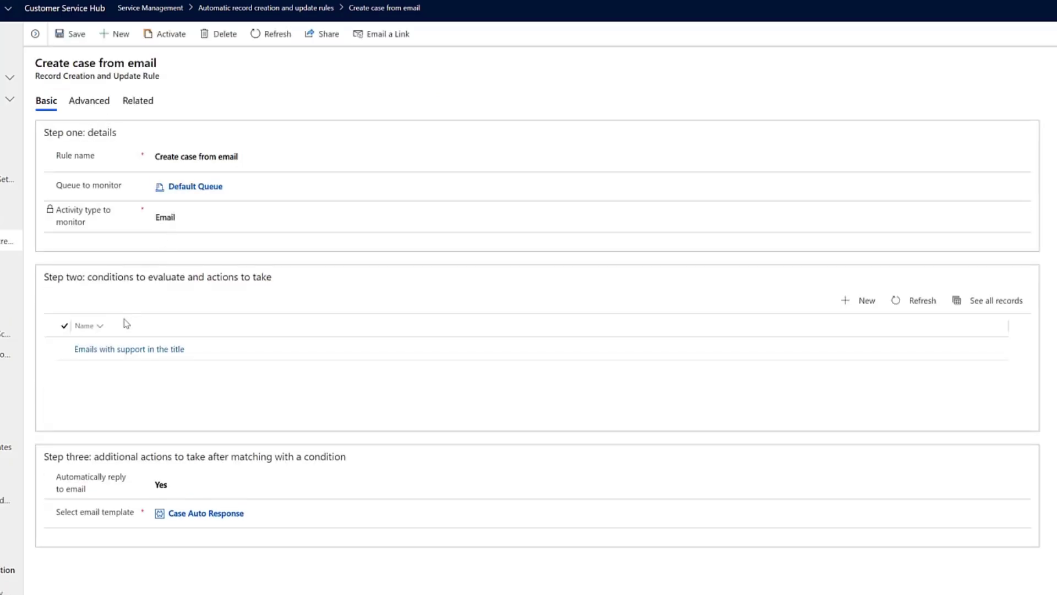
pyautogui.click(146, 350)
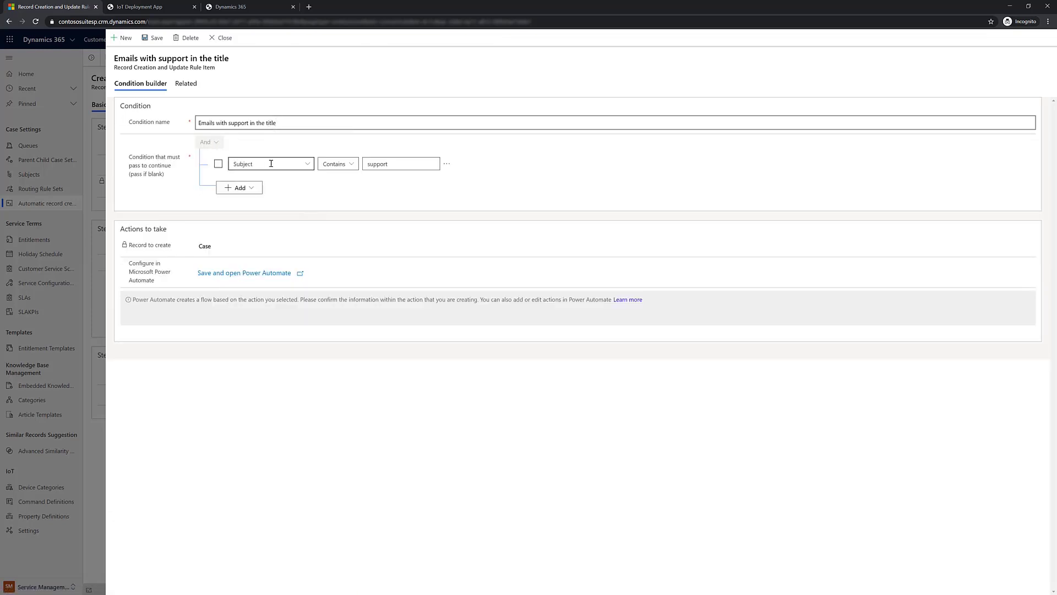
pyautogui.click(259, 273)
# Step: Expand the flow's Create primary entity action and review its case fields, including the advanced options
pyautogui.click(570, 120)
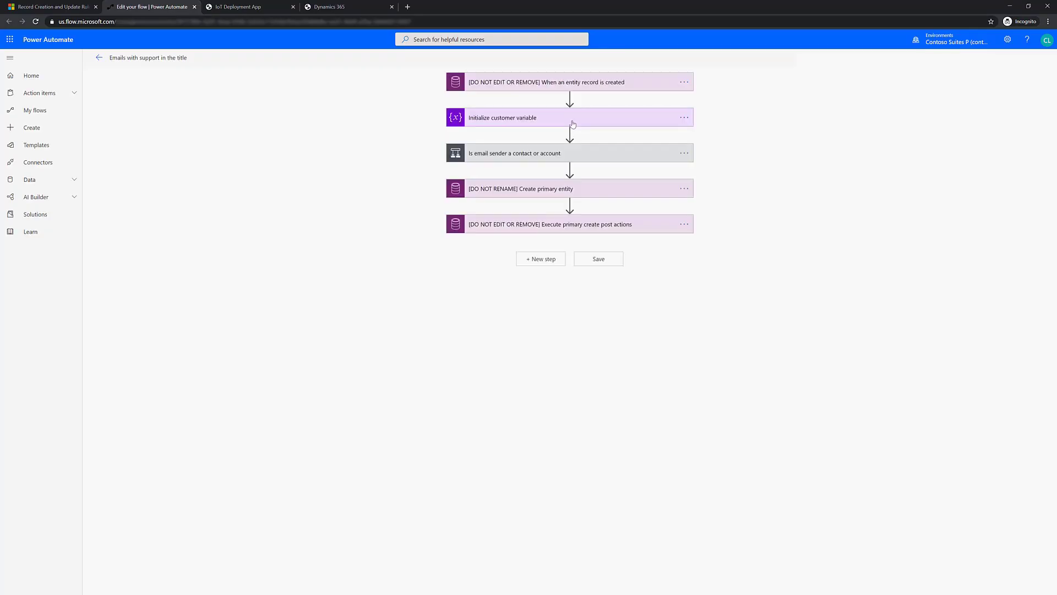
pyautogui.click(568, 190)
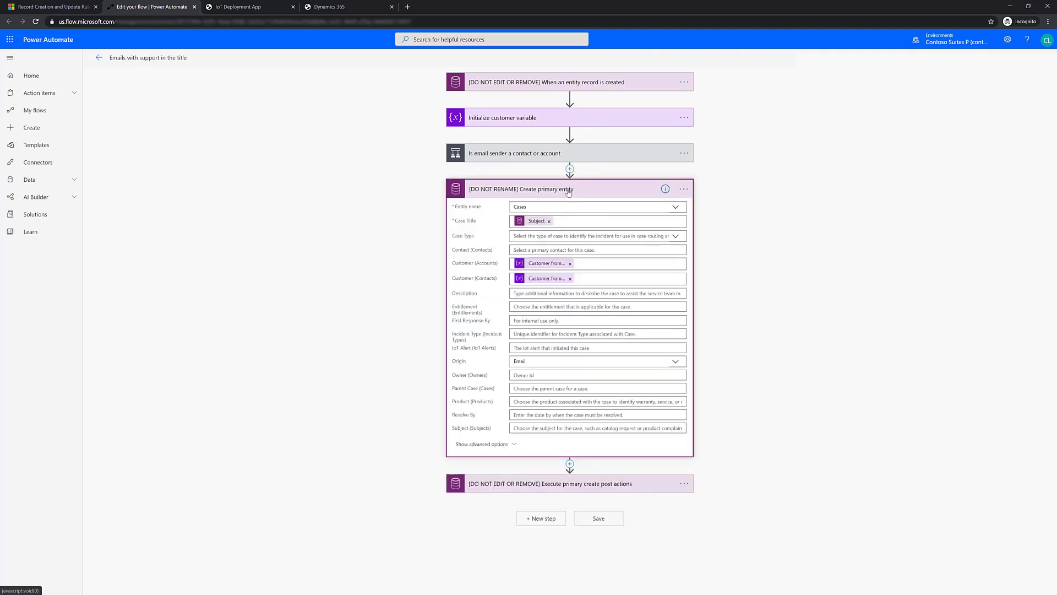
pyautogui.click(514, 445)
pyautogui.scroll(-4, 566, 421)
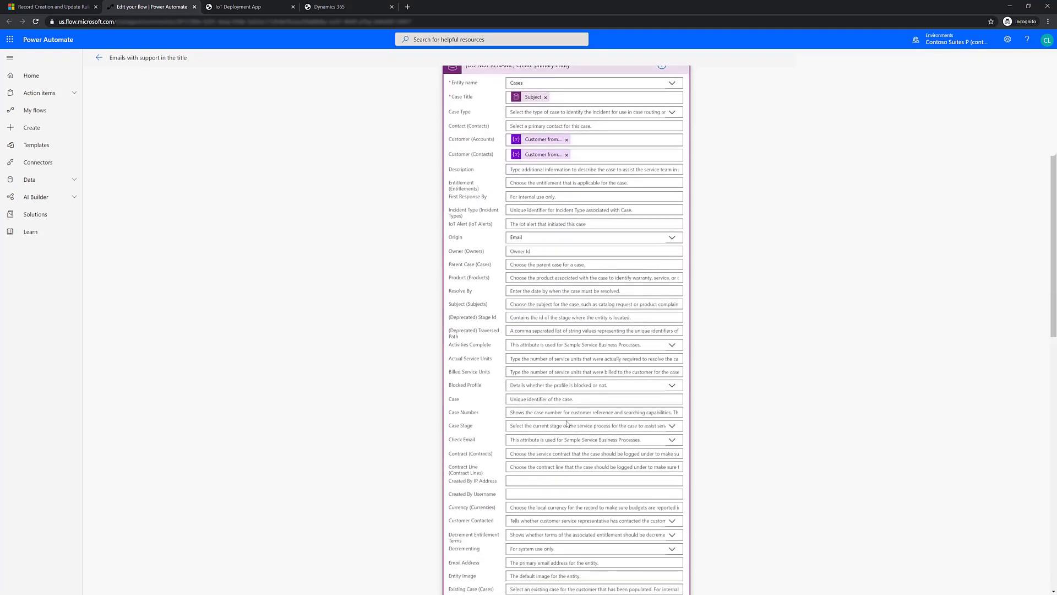
pyautogui.scroll(-2, 567, 420)
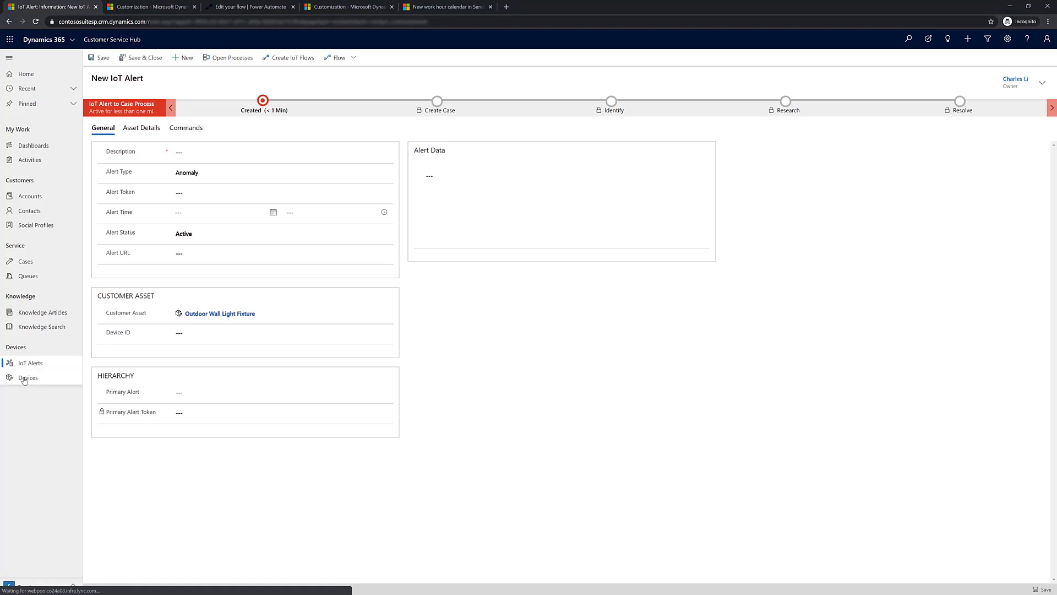
# Step: Open the Outdoor Wall Light Fixture record from the active devices list
pyautogui.click(25, 379)
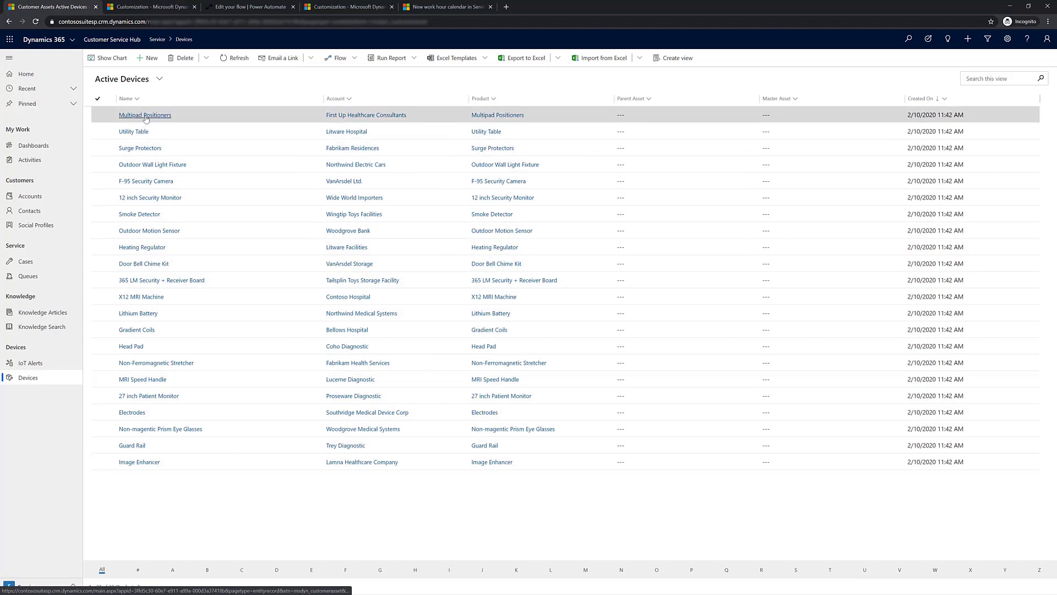
pyautogui.click(148, 165)
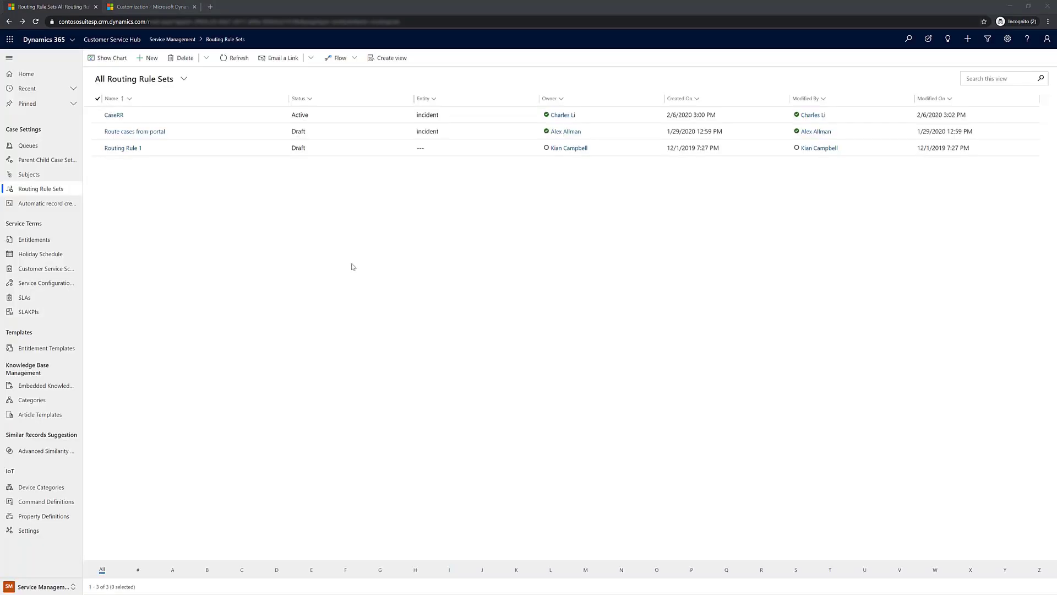
# Step: Add a Case Type criteria row to the 'Route cases to default queue' rule item in the 'Route cases from portal' routing rule set
pyautogui.click(135, 131)
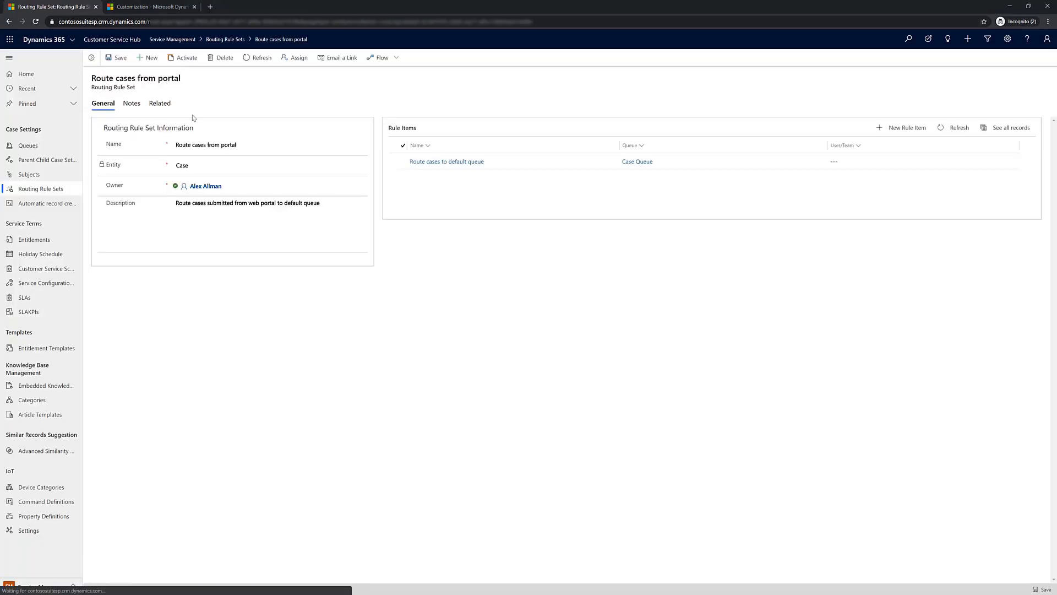
pyautogui.click(445, 162)
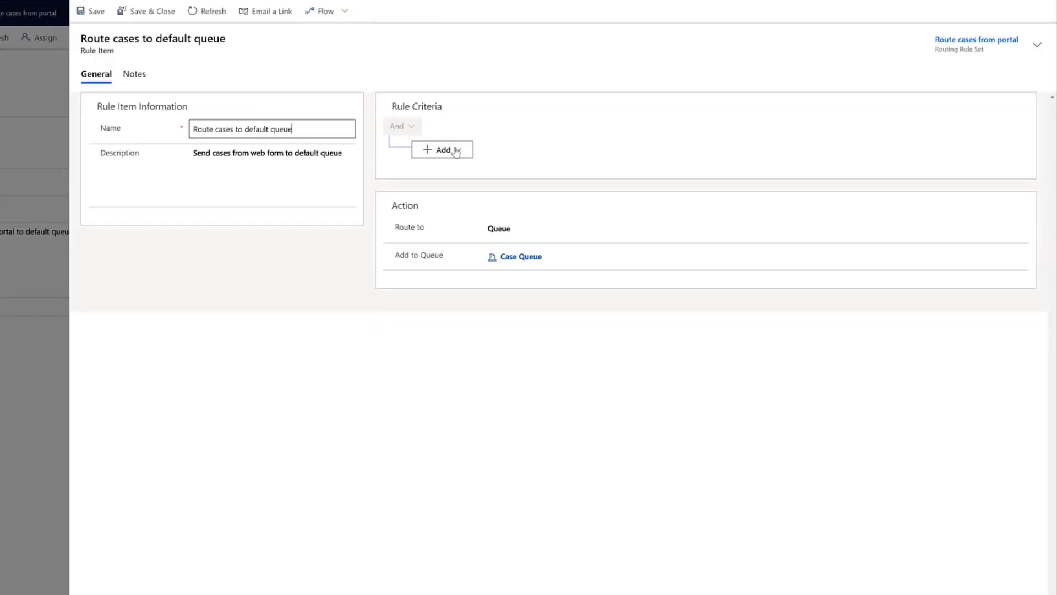
pyautogui.click(456, 152)
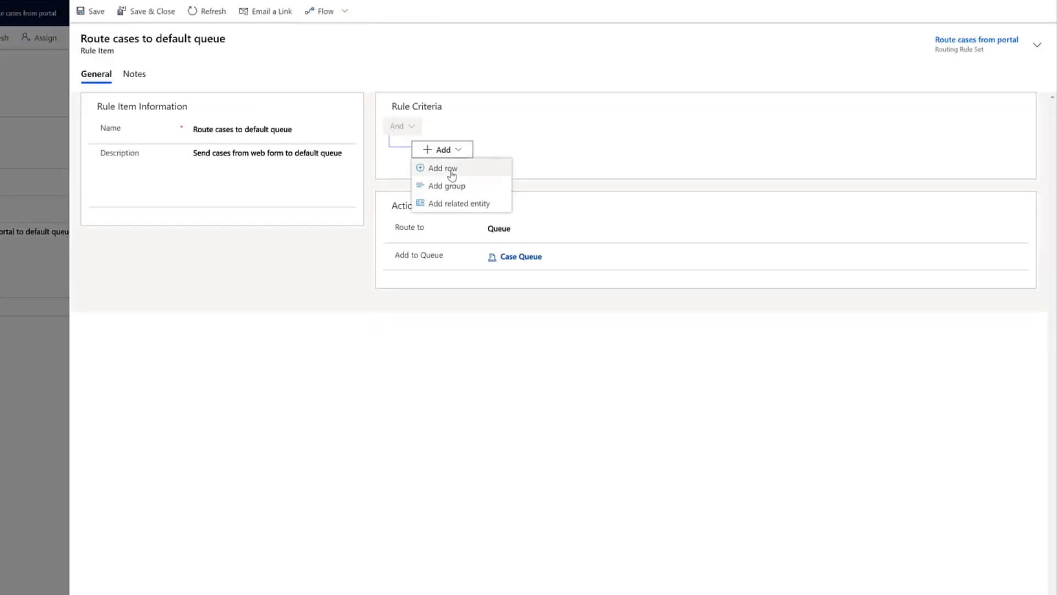
pyautogui.click(443, 168)
pyautogui.click(533, 155)
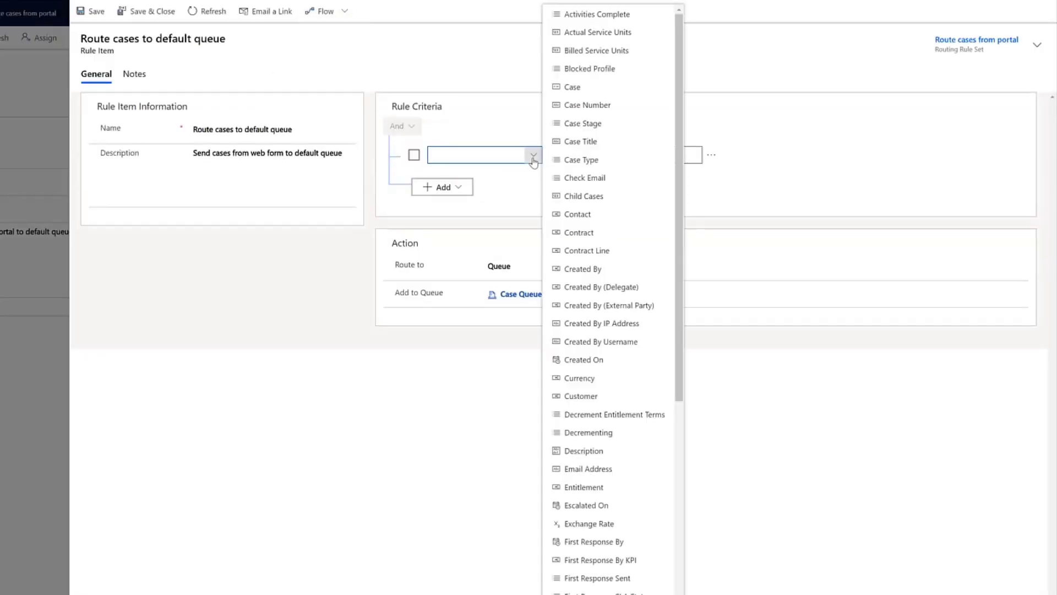
pyautogui.click(568, 158)
pyautogui.click(653, 156)
pyautogui.click(644, 184)
pyautogui.click(755, 156)
pyautogui.click(590, 208)
# Step: Create a Power Automate flow from the rule item and start adding a step after the record-selected trigger
pyautogui.click(330, 11)
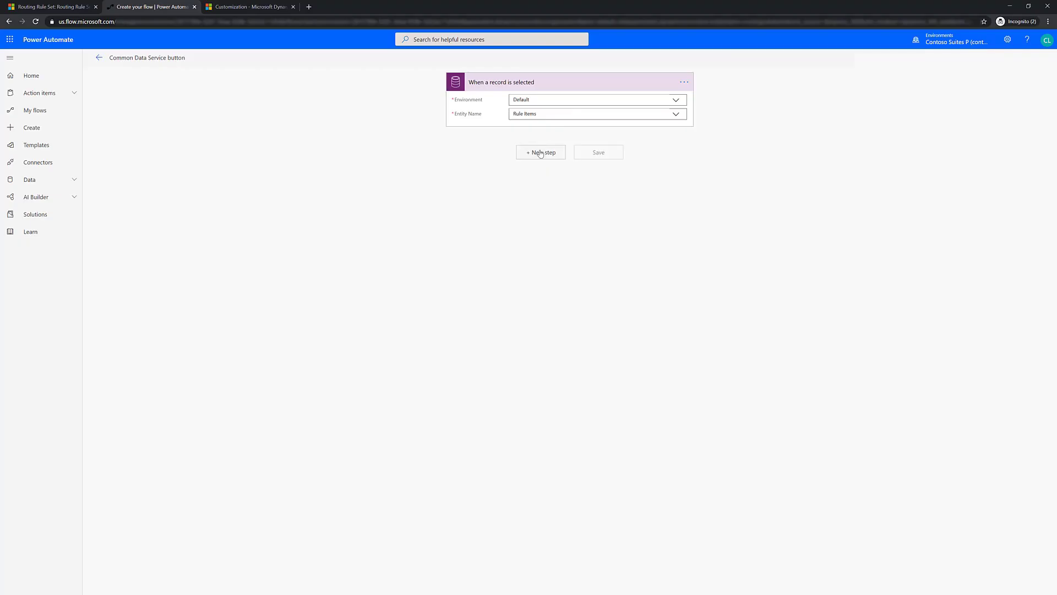
pyautogui.click(540, 153)
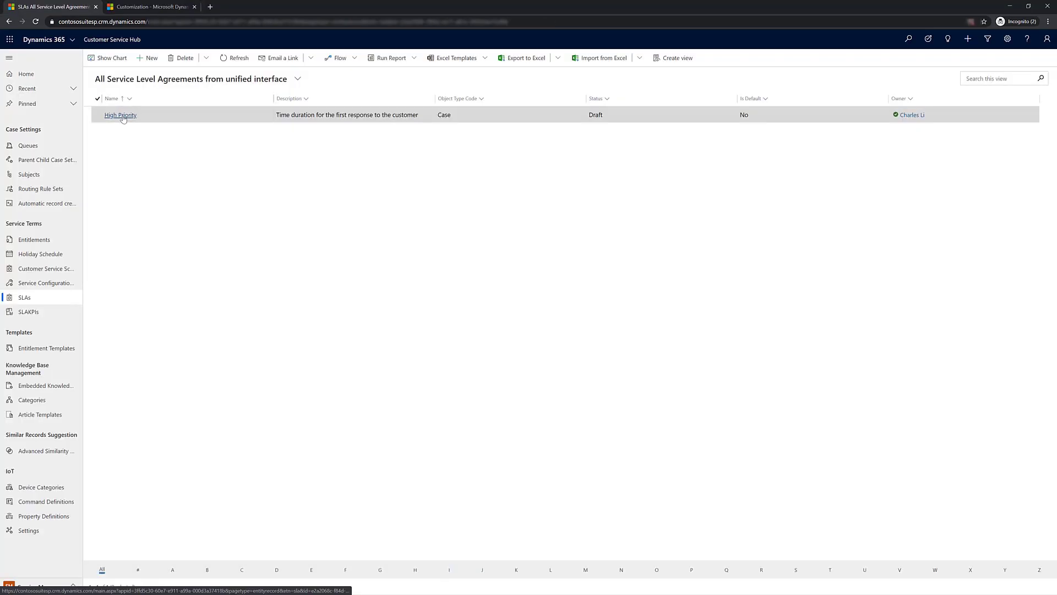
# Step: Open the High Priority SLA and its 'First response by' SLA item
pyautogui.click(121, 114)
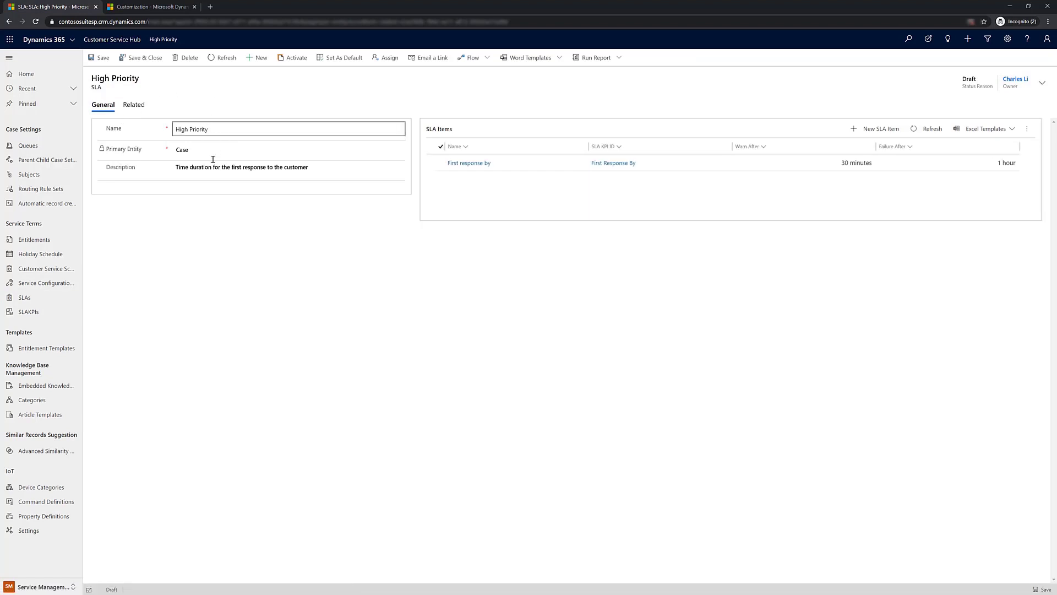
pyautogui.click(470, 164)
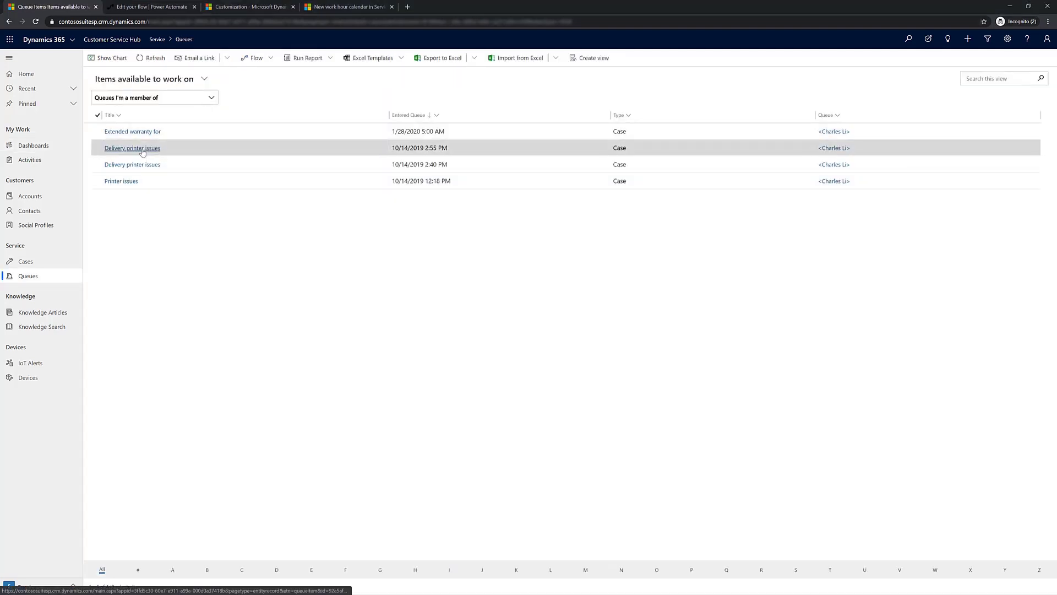
# Step: Open the 'Delivery printer issues' case entered at 2:55 PM from the queue, show the queue's record list and switch to 'Extended warranty for'
pyautogui.click(132, 148)
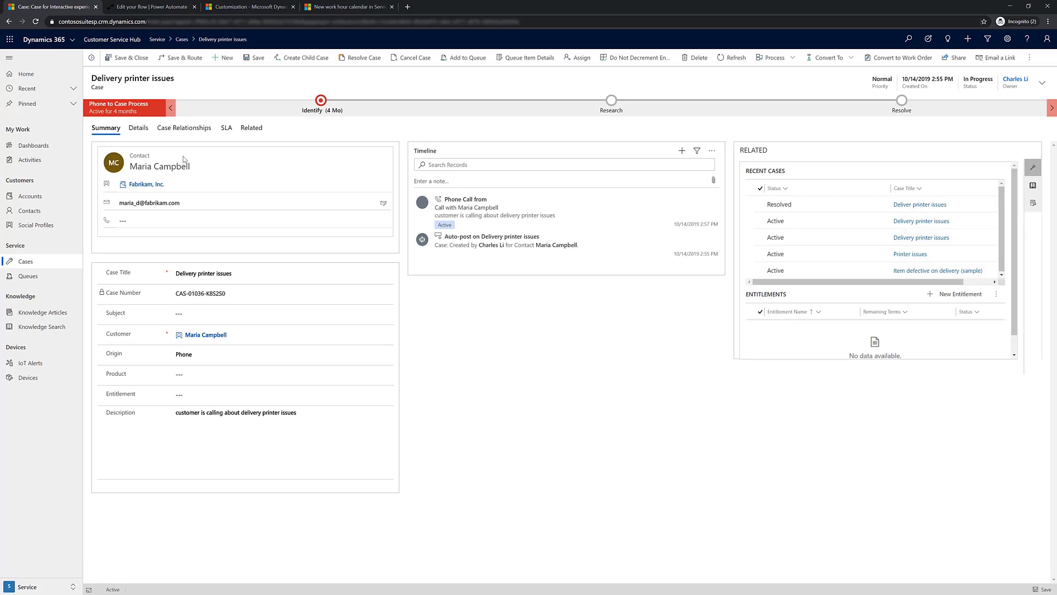
pyautogui.click(91, 59)
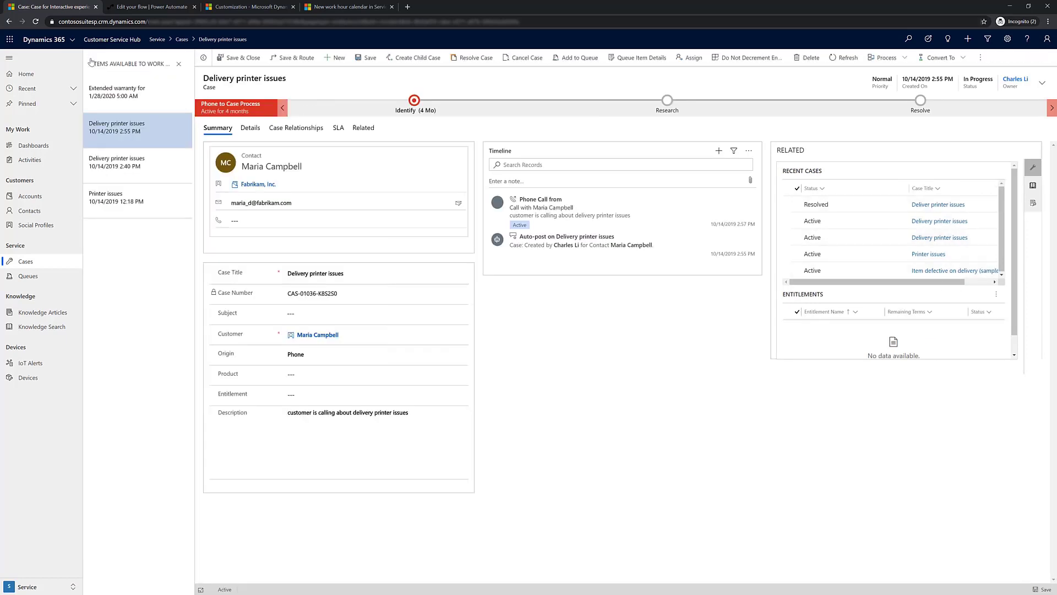
pyautogui.click(108, 93)
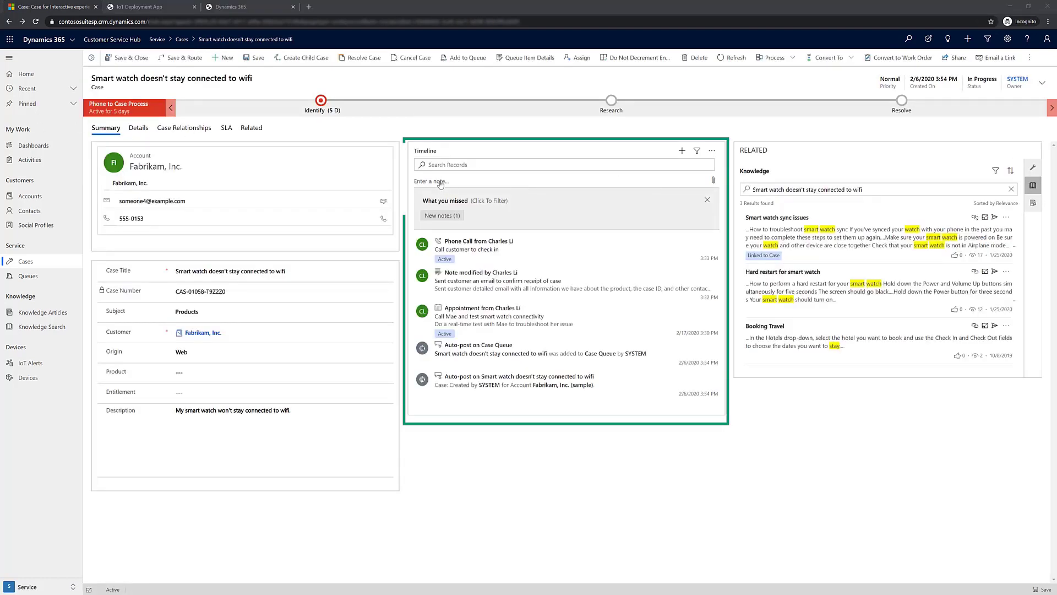
# Step: Write a timeline note titled 'Call Customer' with the text 'Call the customer tomorrow to check in'
pyautogui.click(488, 181)
pyautogui.click(476, 221)
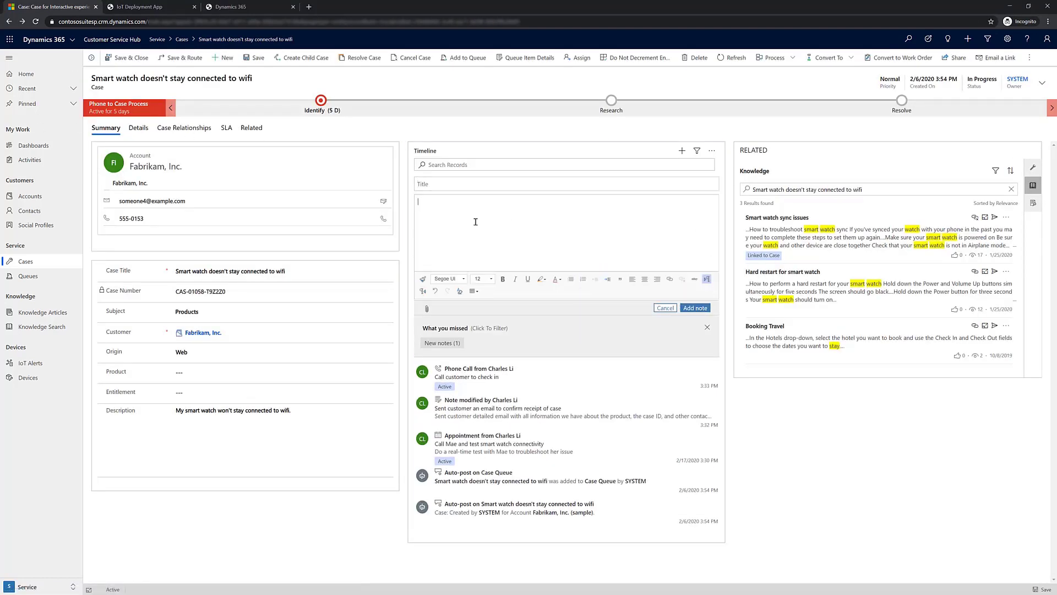
pyautogui.click(484, 184)
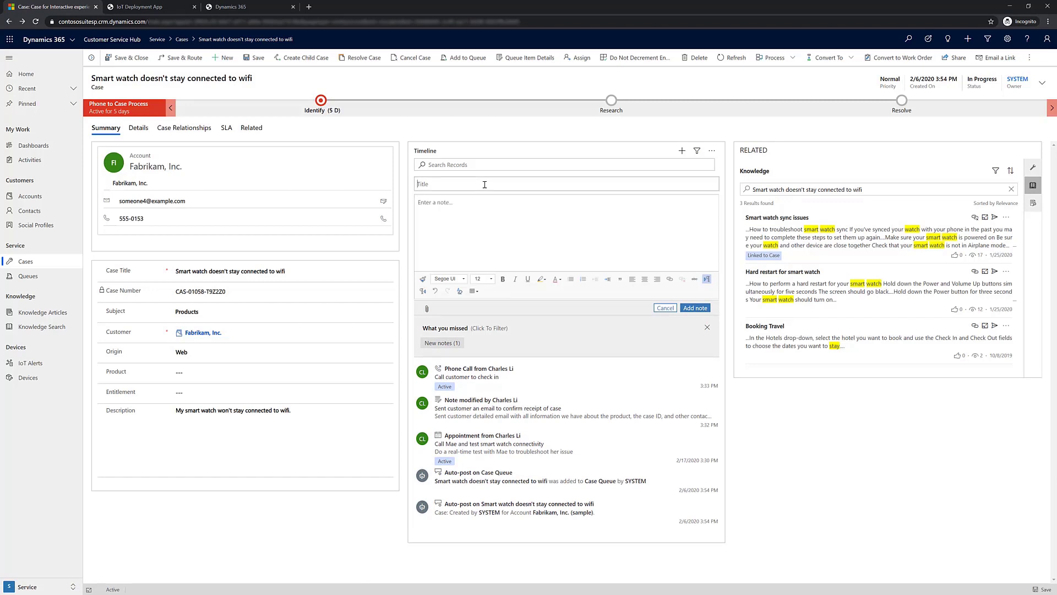
pyautogui.write('Call Customer')
pyautogui.click(481, 202)
pyautogui.write('Call the customer tomorrow to check in')
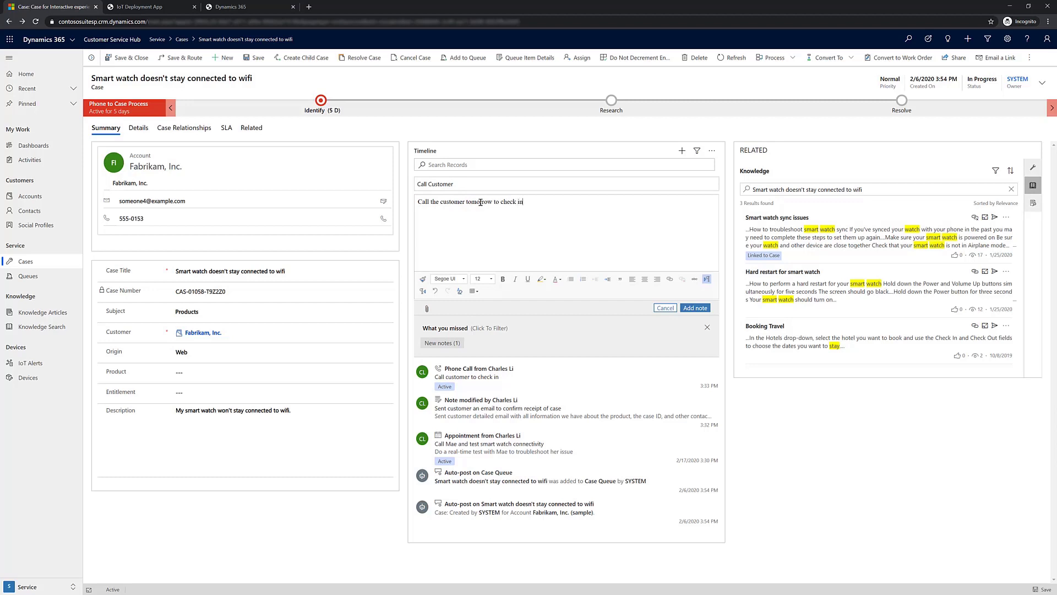
# Step: Make 'Call the customer' bold with a vivid yellow highlight and add the note to the timeline
pyautogui.moveTo(420, 201); pyautogui.dragTo(470, 202)
pyautogui.click(503, 278)
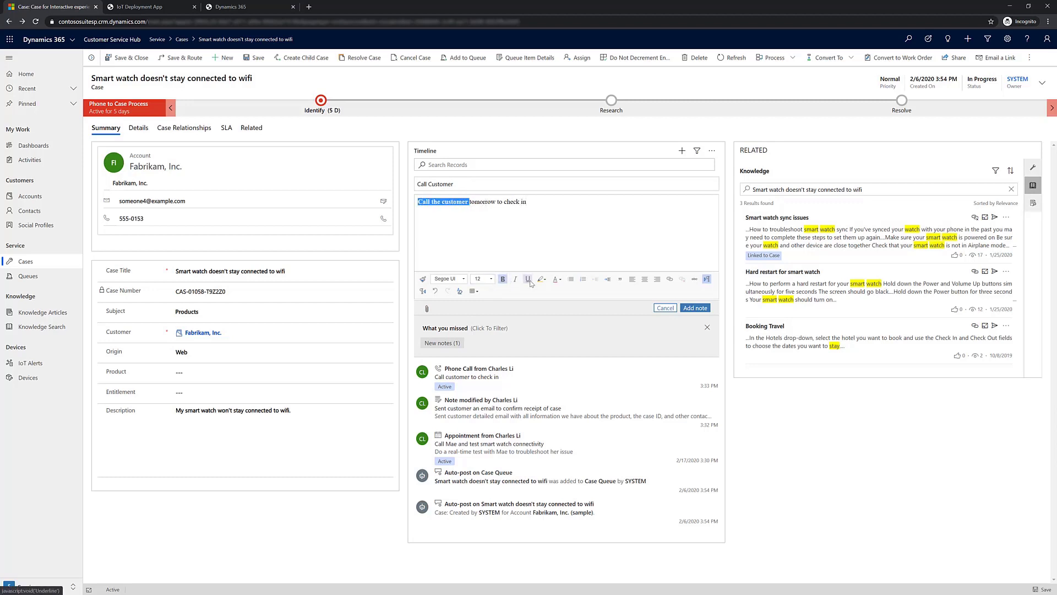
pyautogui.click(546, 280)
pyautogui.click(583, 241)
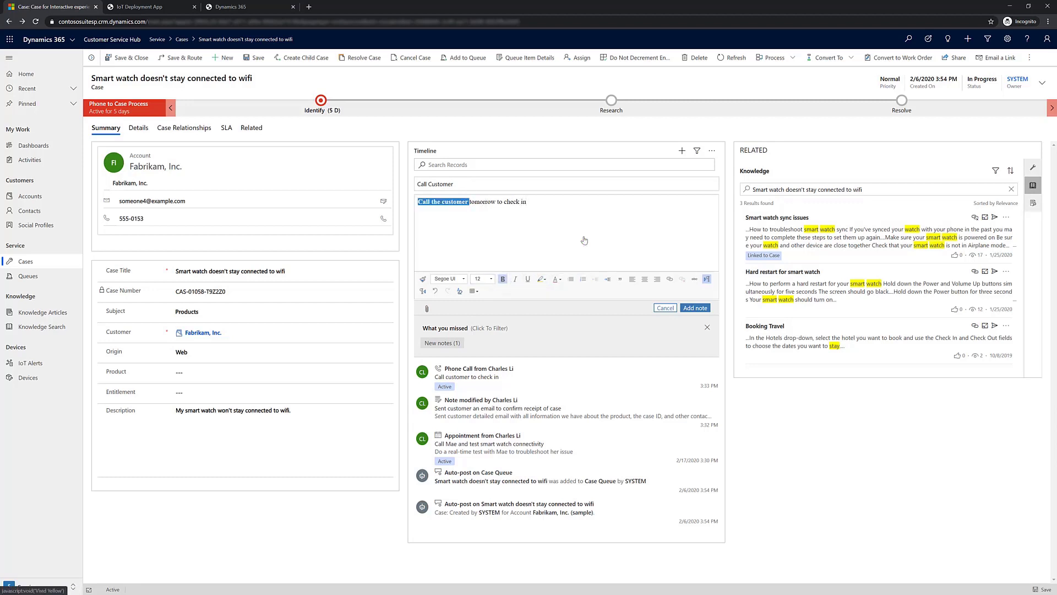
pyautogui.click(695, 308)
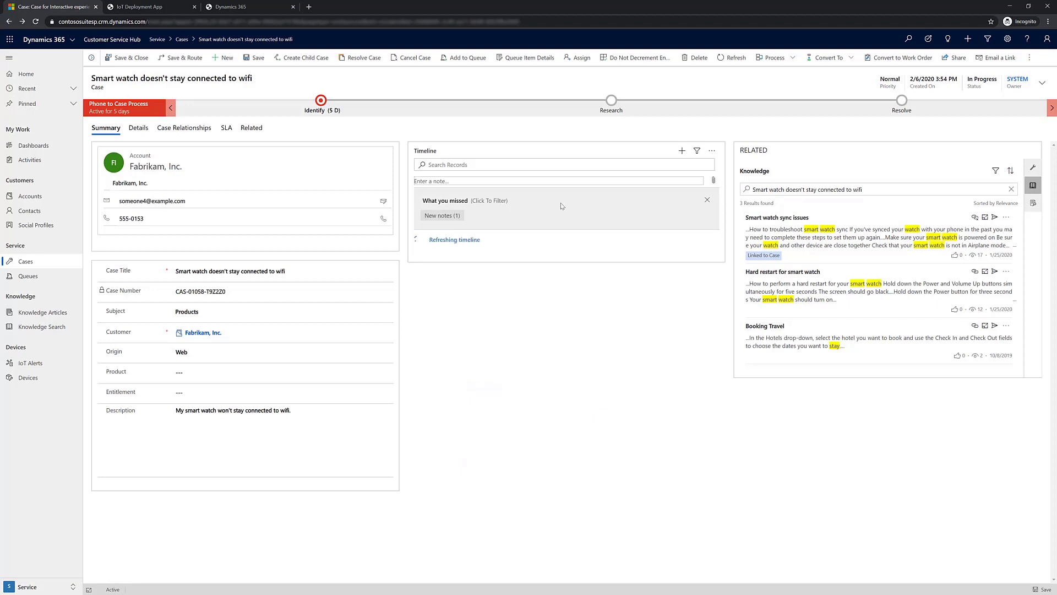
# Step: Search the case timeline records for 'connect'
pyautogui.click(450, 164)
pyautogui.write('conn')
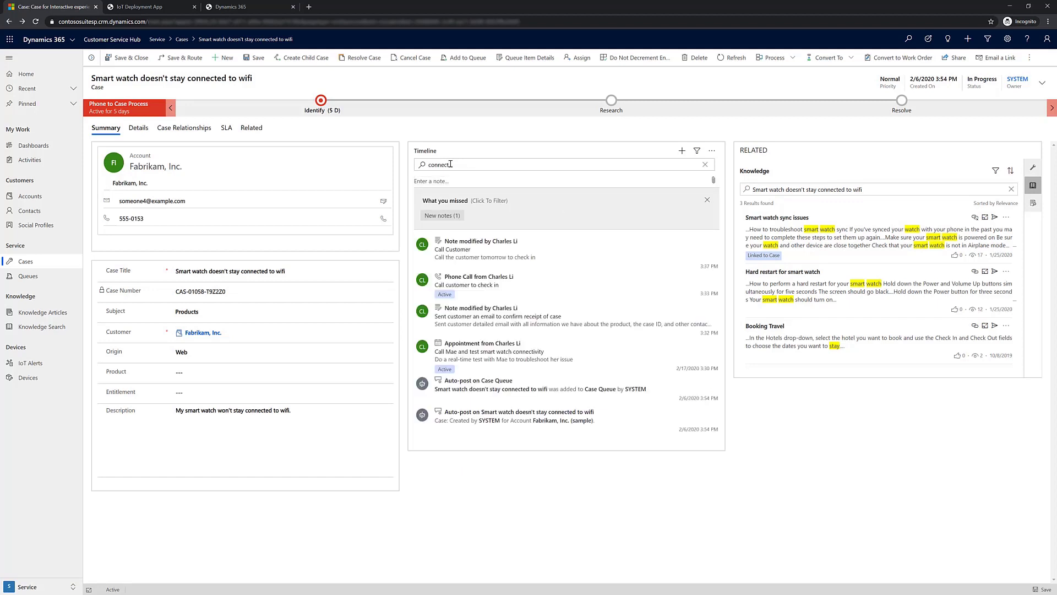
pyautogui.write('ect')
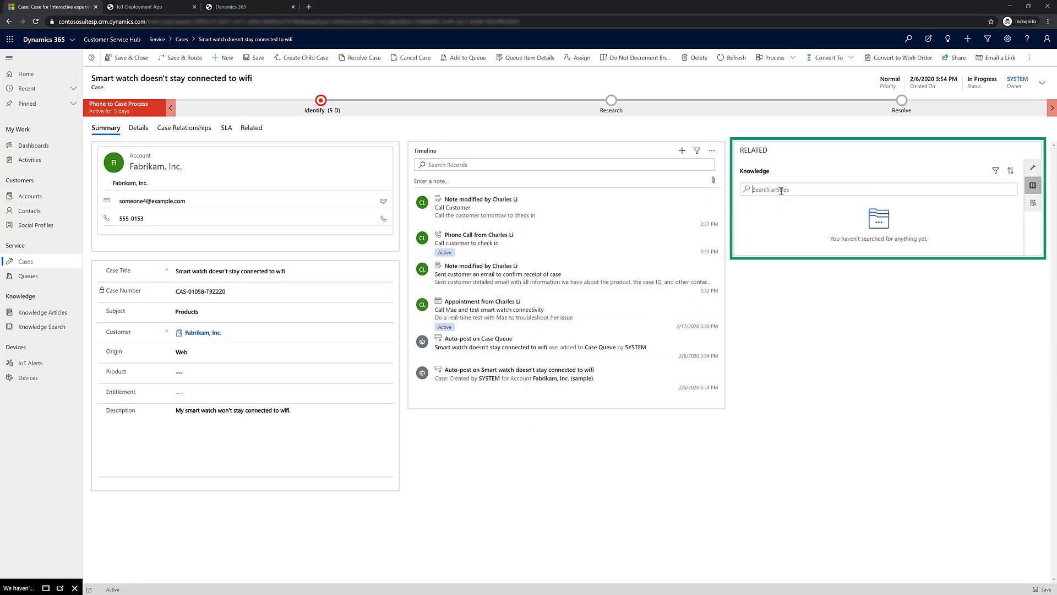
# Step: Search the related knowledge articles for 'smart watch connectivity'
pyautogui.write('smart watch conne')
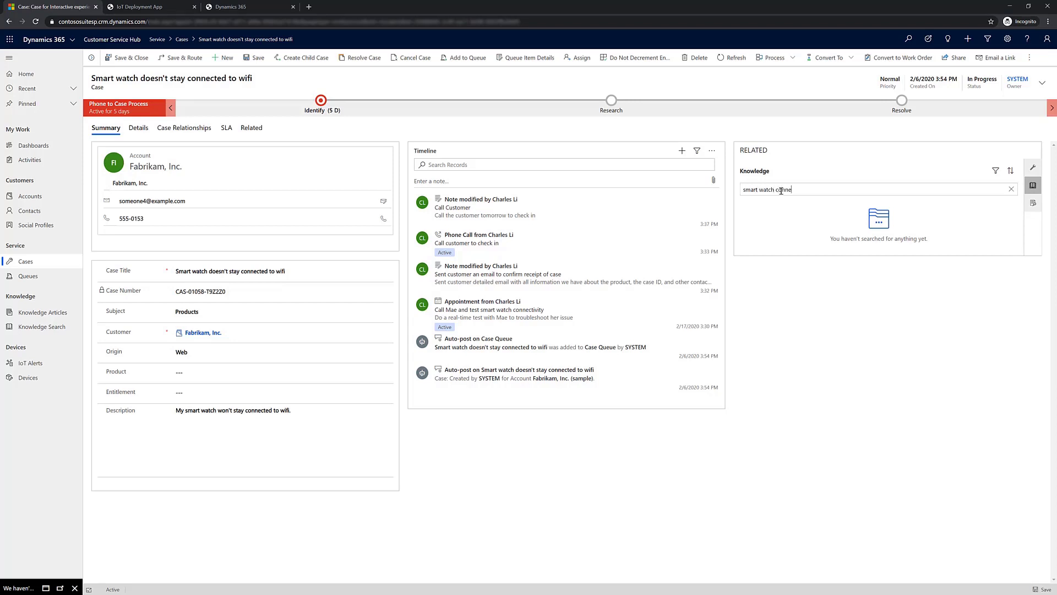
pyautogui.write('ctivity')
pyautogui.press('Return')
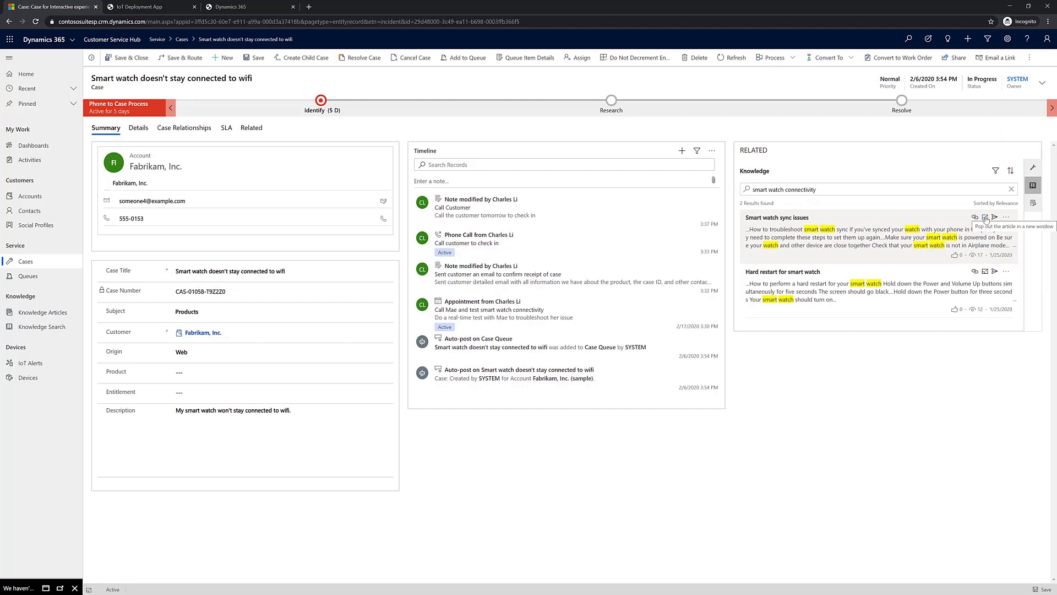
# Step: Create an email from the case timeline with the subject 'Confirming receipt of your issue' and a greeting and thanks for the case submission
pyautogui.click(681, 151)
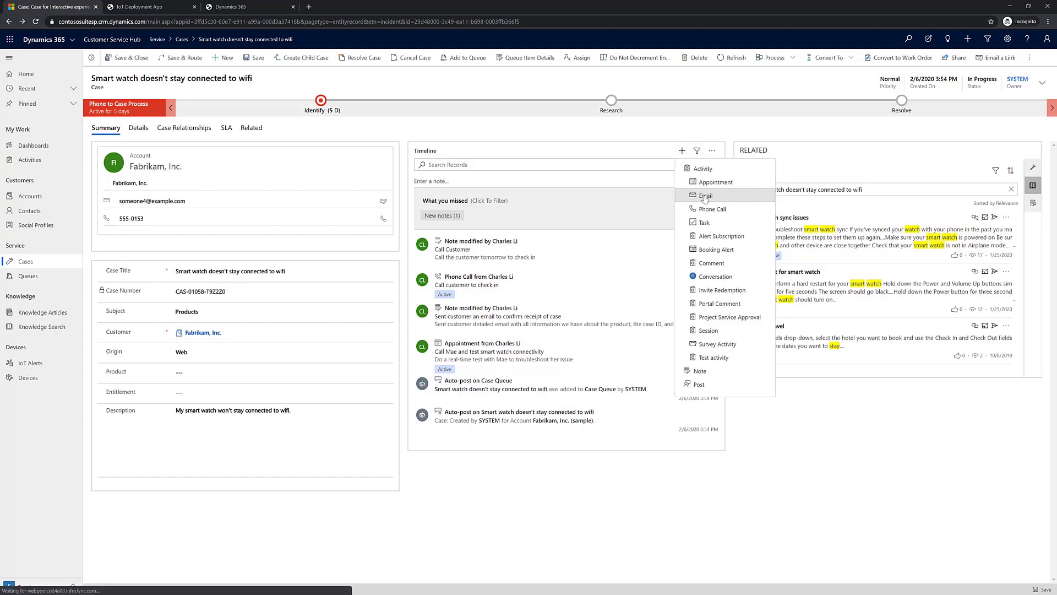
pyautogui.click(705, 197)
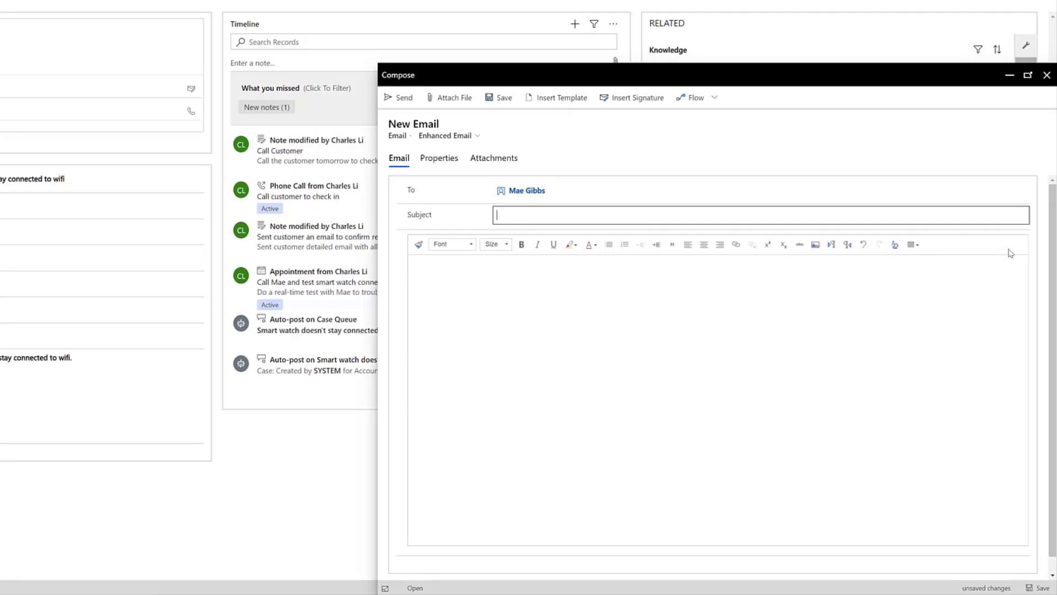
pyautogui.write('Confirming receipt of your issue')
pyautogui.click(814, 361)
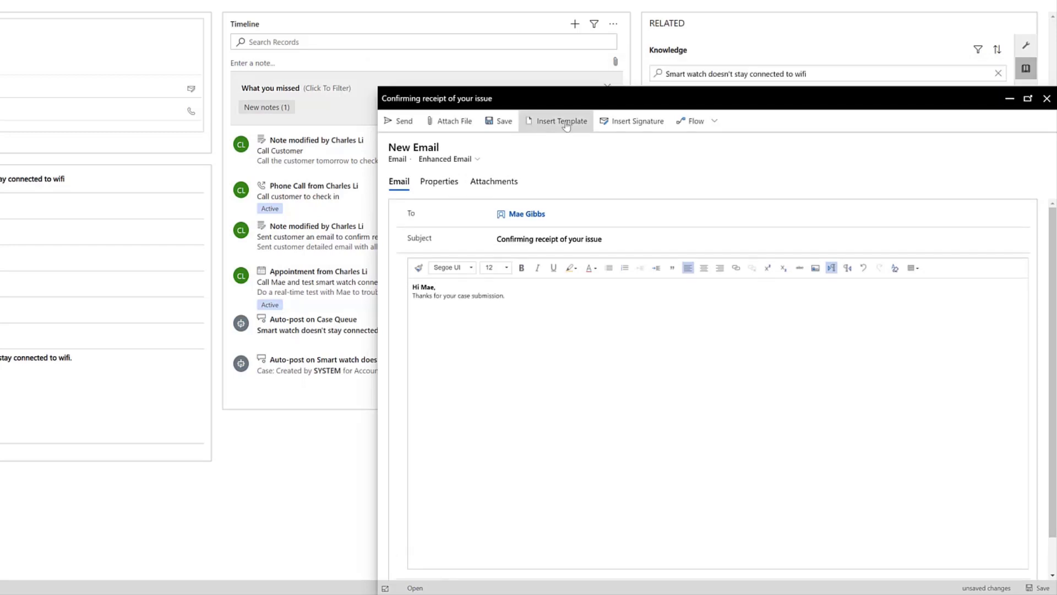
# Step: Apply the Contact Reconnect template to the email for its recipient, replacing the subject line with the template's
pyautogui.click(565, 121)
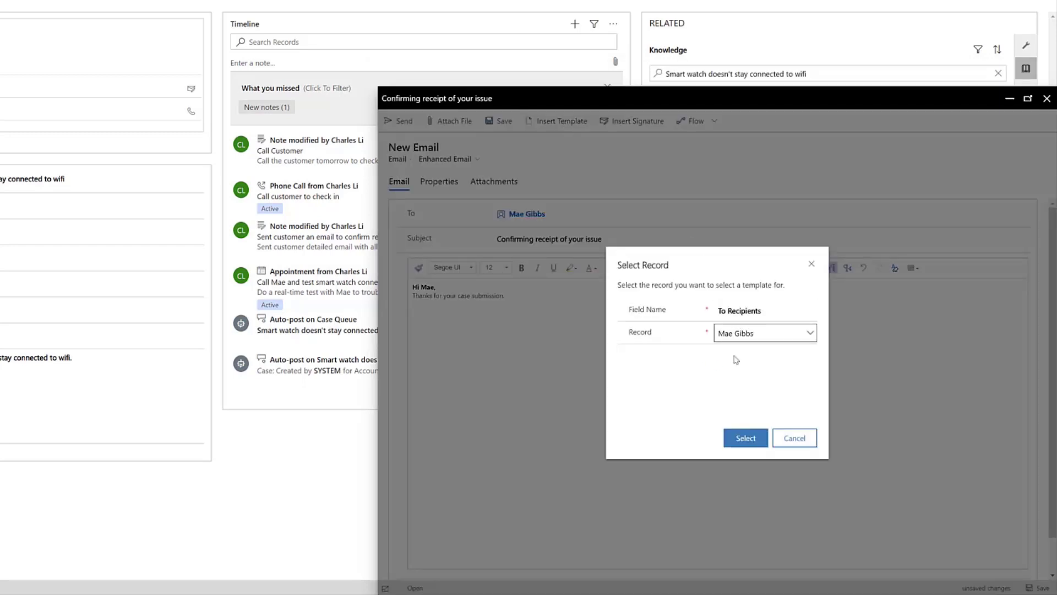
pyautogui.click(743, 444)
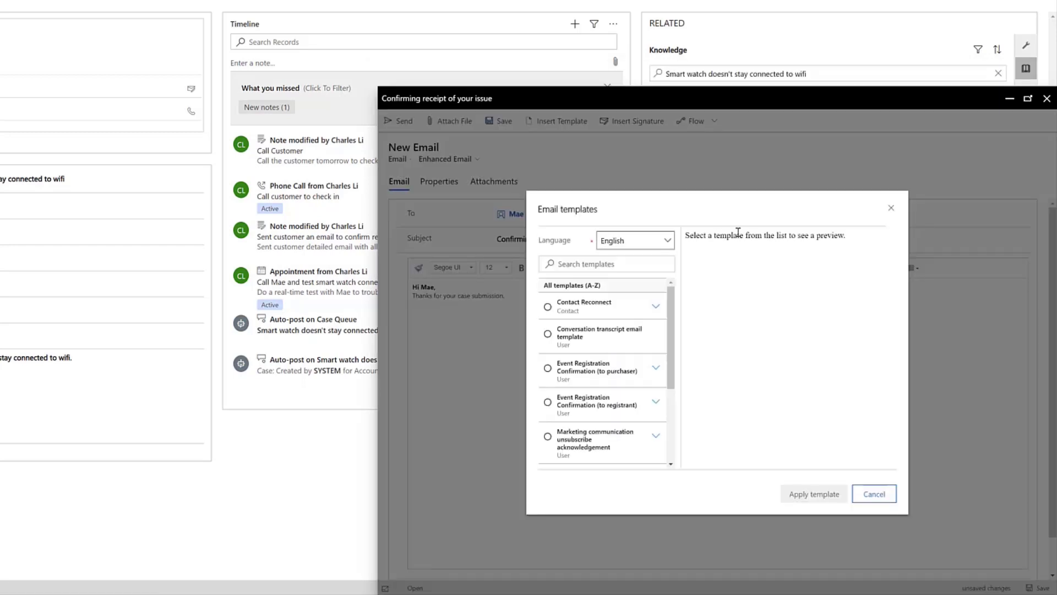
pyautogui.click(581, 308)
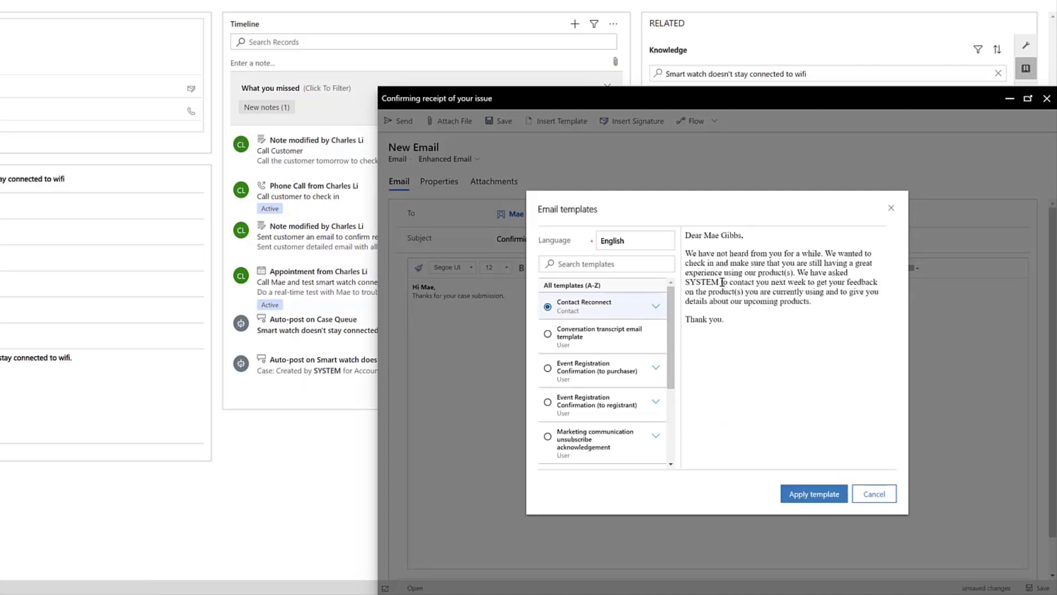
pyautogui.click(800, 494)
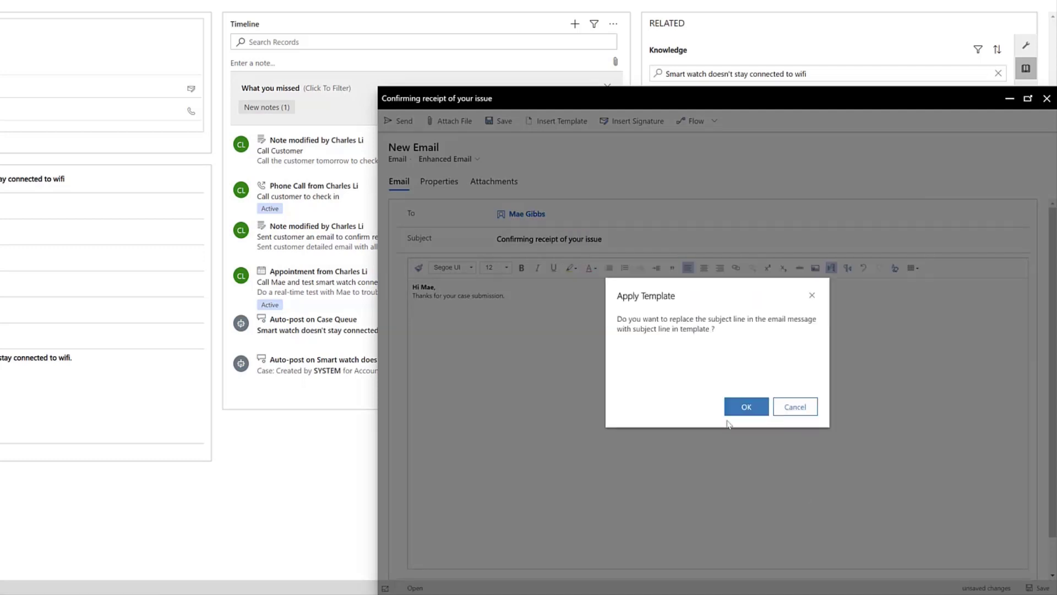
pyautogui.click(743, 408)
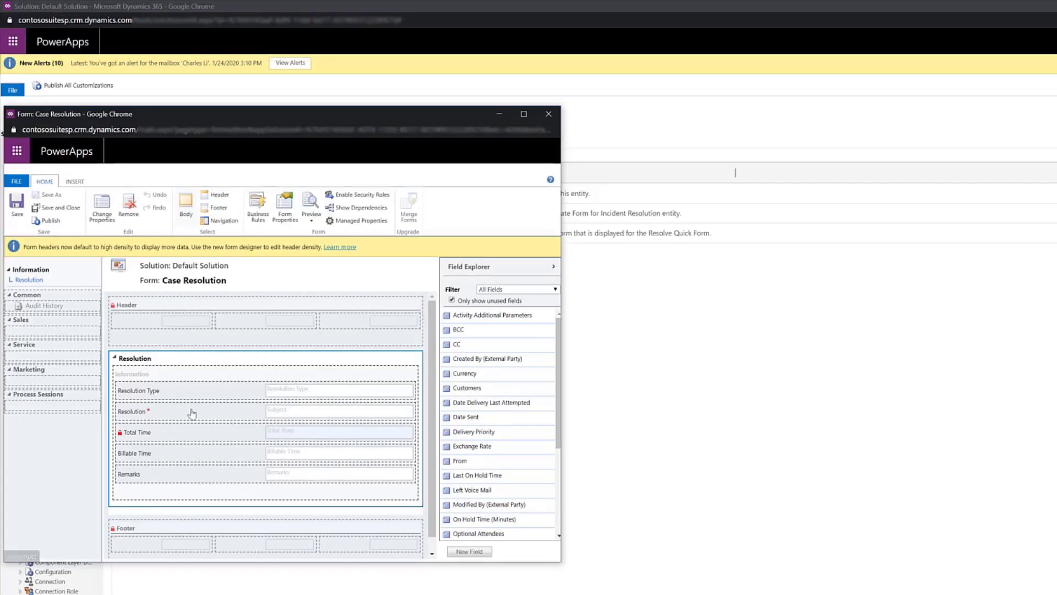
# Step: Remove the Billable Time and Remarks fields from the Resolution section of the Case Resolution form
pyautogui.doubleClick(188, 455)
pyautogui.click(422, 172)
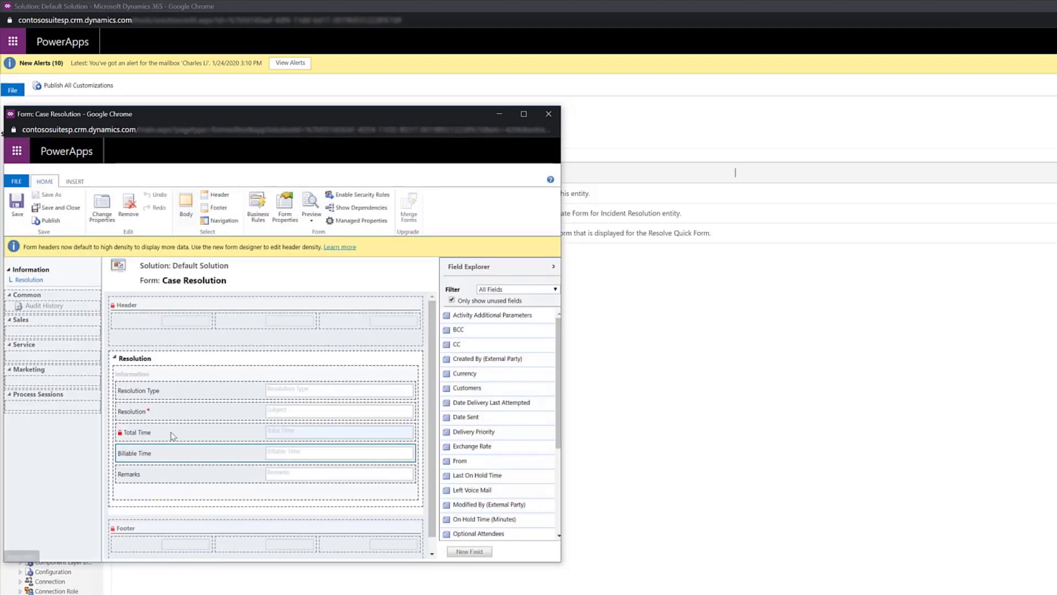
pyautogui.click(133, 207)
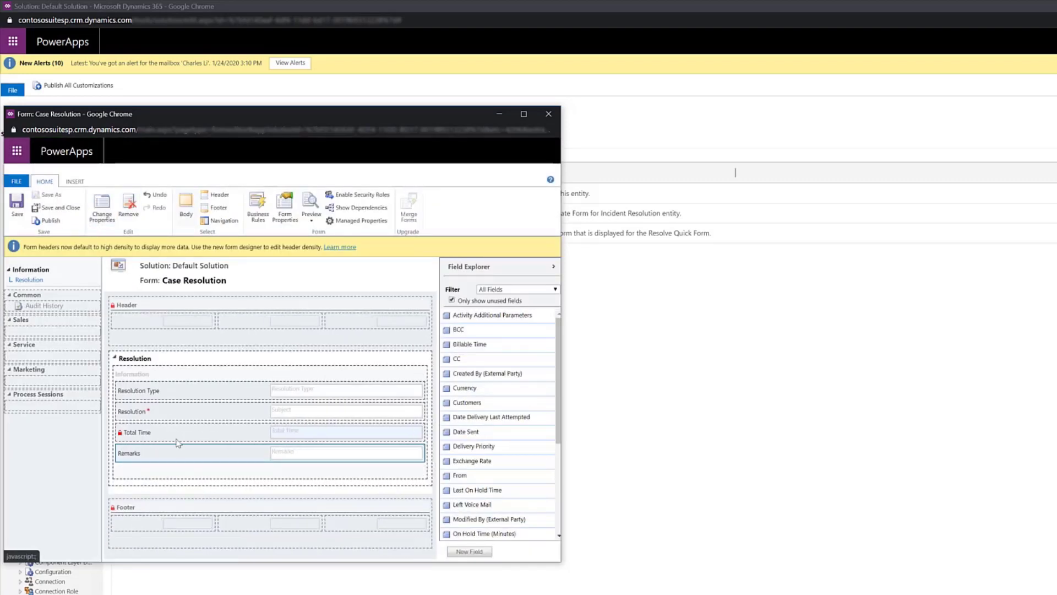
# Step: Add the Date Sent and Customers fields below Total Time on the Case Resolution form and save the form
pyautogui.moveTo(466, 431); pyautogui.dragTo(169, 446)
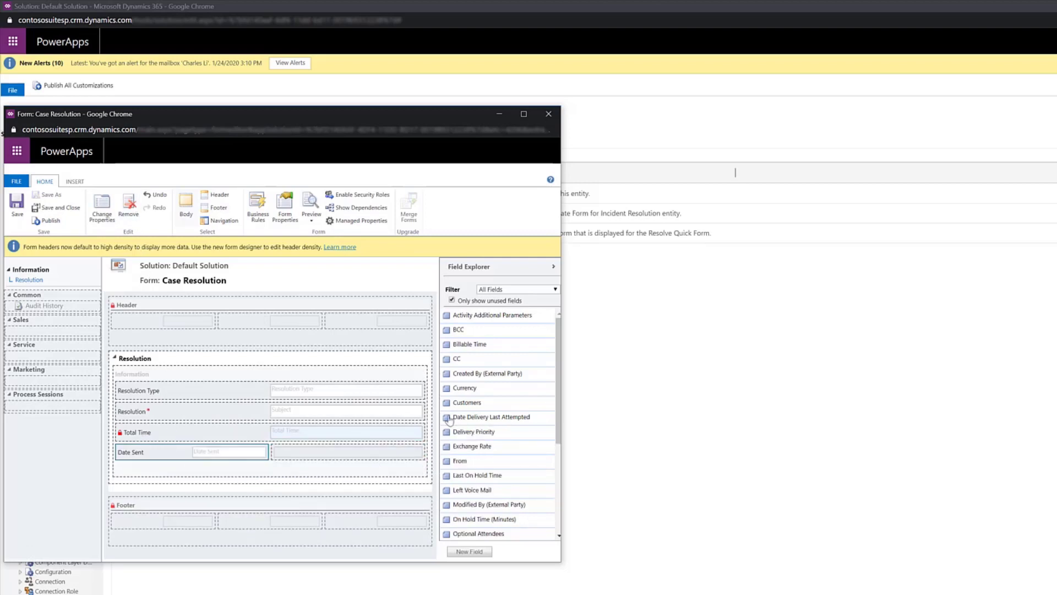
pyautogui.moveTo(473, 403); pyautogui.dragTo(179, 469)
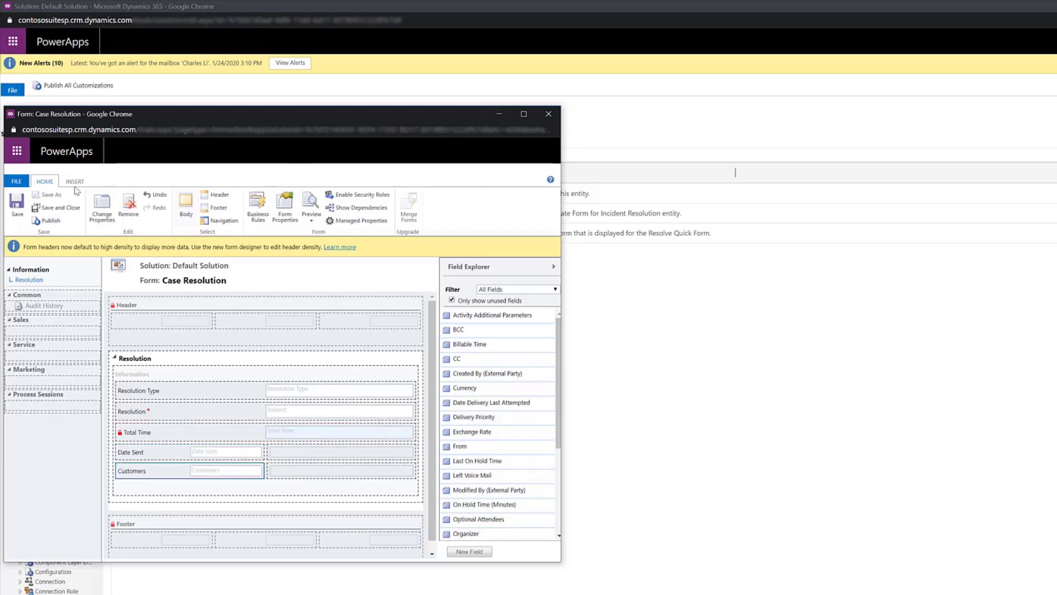
pyautogui.click(20, 210)
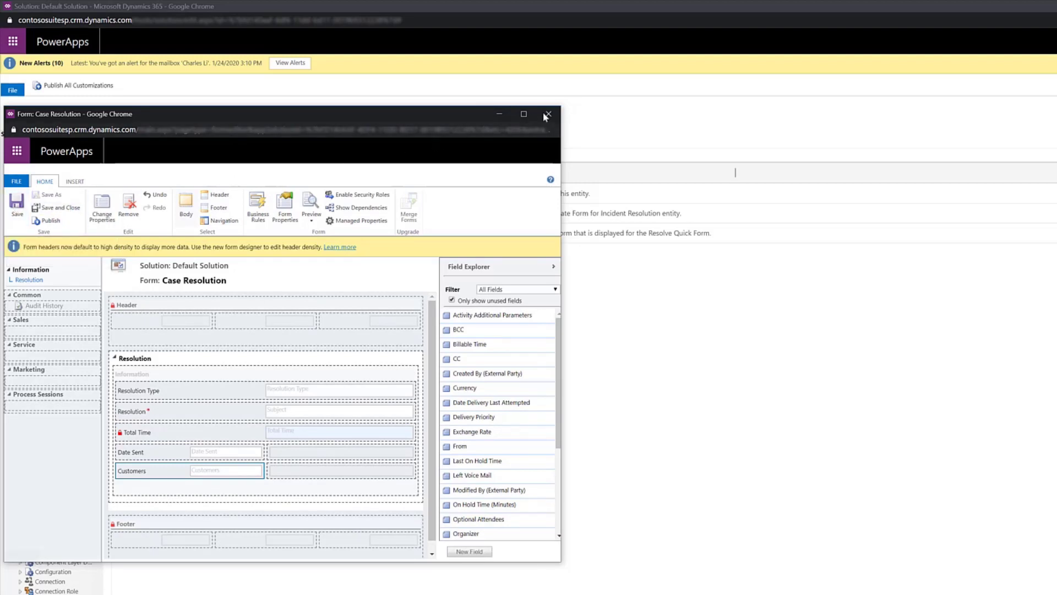